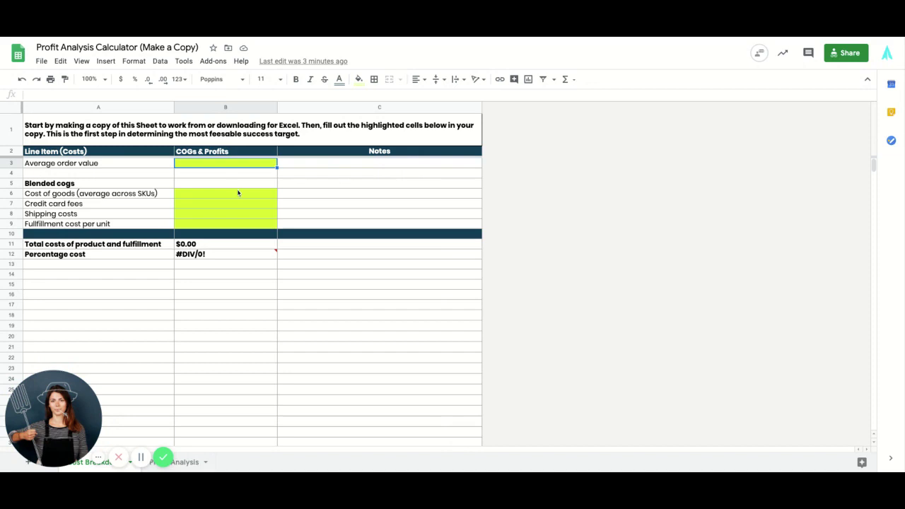
Set the average order value in B3 to $50.00.
{"action": "left_click", "coordinate": [196, 195]}
{"action": "key", "text": "Down"}
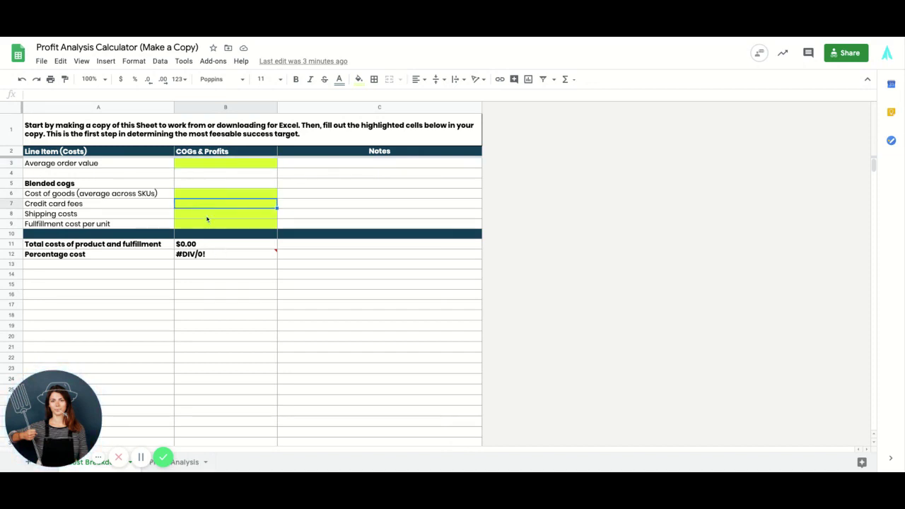
{"action": "key", "text": "Down"}
{"action": "left_click", "coordinate": [203, 226]}
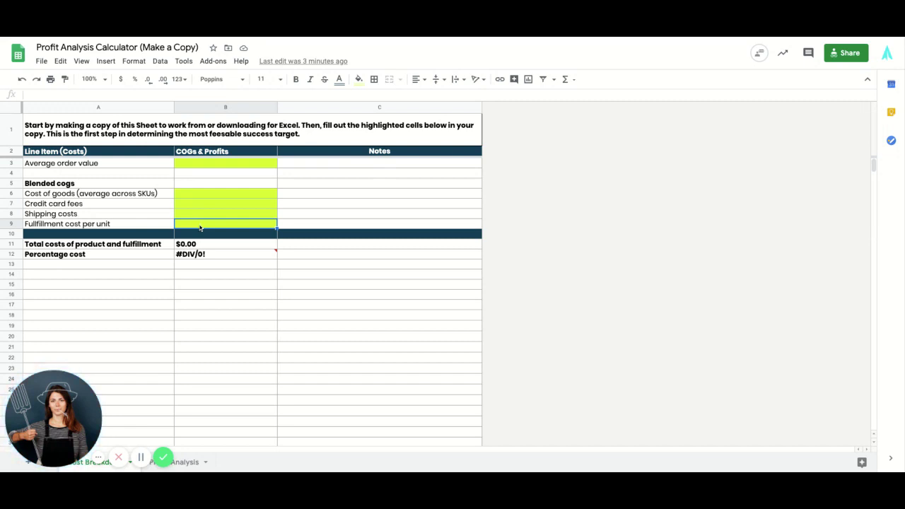
{"action": "left_click", "coordinate": [196, 167]}
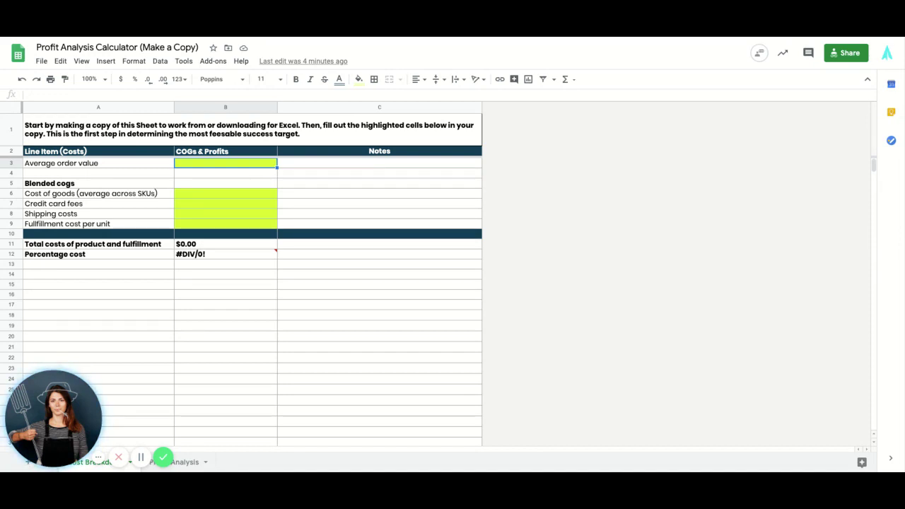
{"action": "type", "text": "50"}
{"action": "key", "text": "Return"}
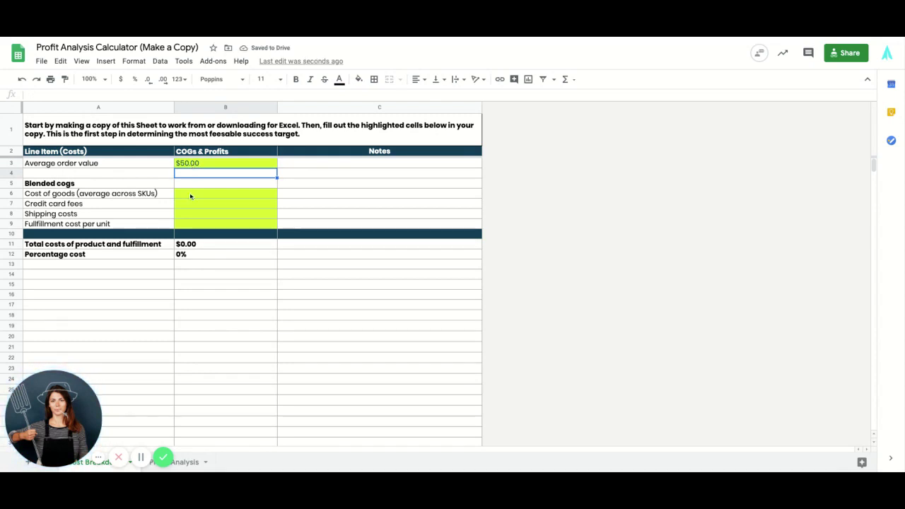
Enter 20% cost of goods, 2.5% card fees, $2 shipping and $2 fulfillment.
{"action": "left_click", "coordinate": [191, 196]}
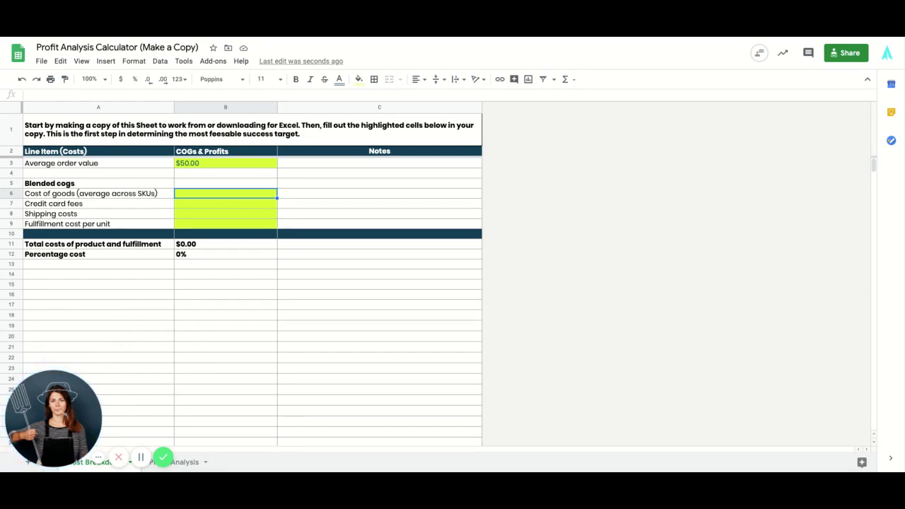
{"action": "type", "text": "20%"}
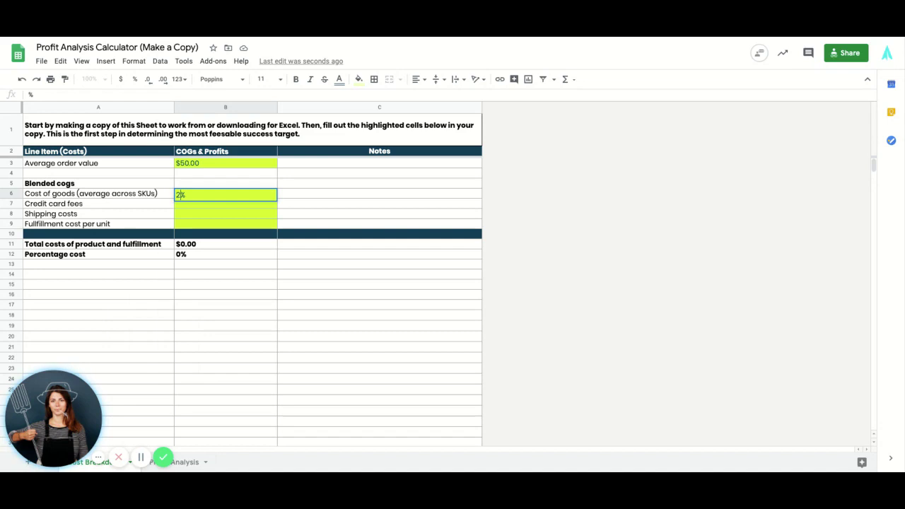
{"action": "key", "text": "Return"}
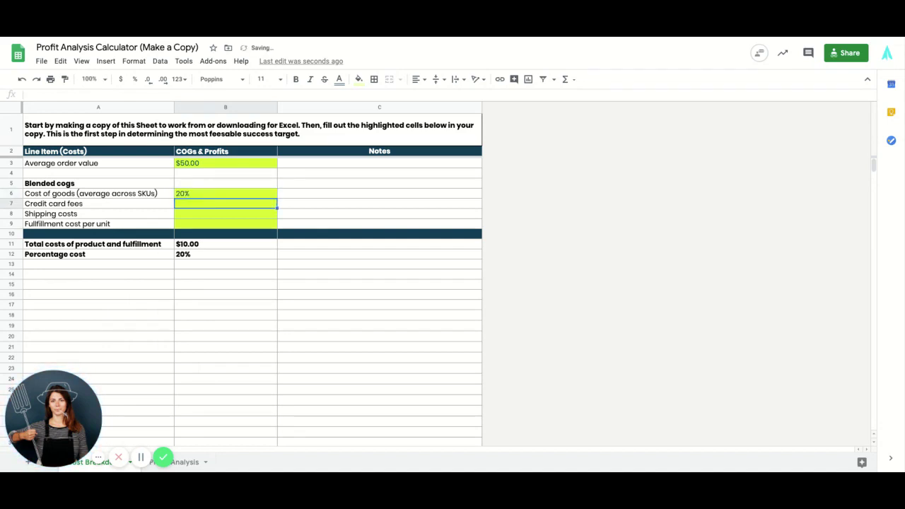
{"action": "type", "text": "2.5%"}
{"action": "key", "text": "Return"}
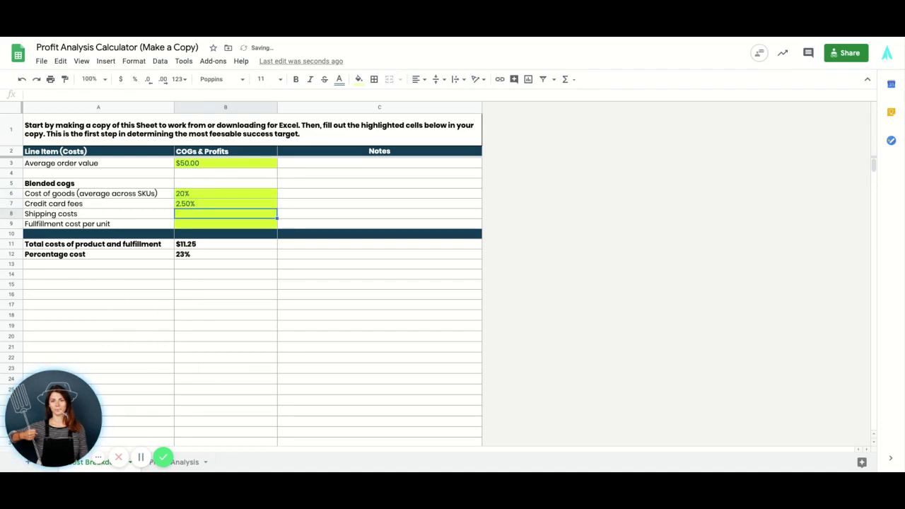
{"action": "type", "text": "2"}
{"action": "key", "text": "Return"}
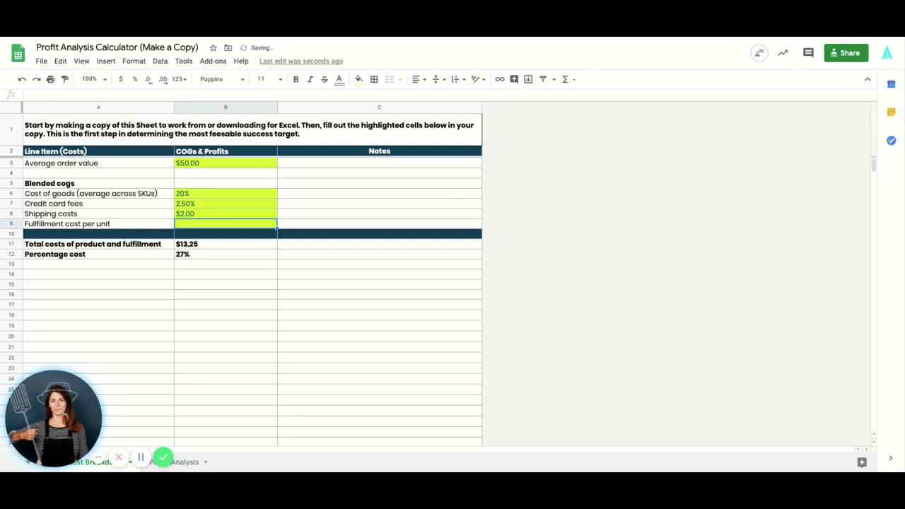
{"action": "type", "text": "2"}
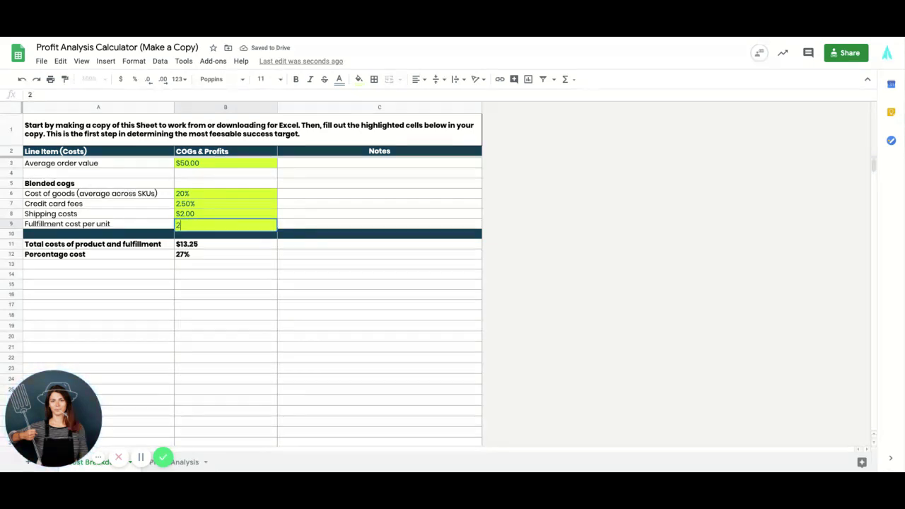
{"action": "key", "text": "Return"}
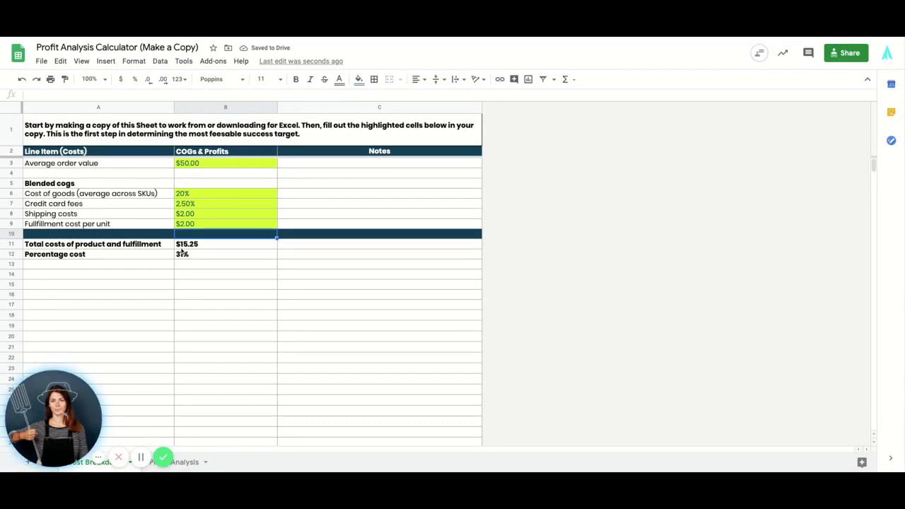
{"action": "left_click", "coordinate": [234, 244]}
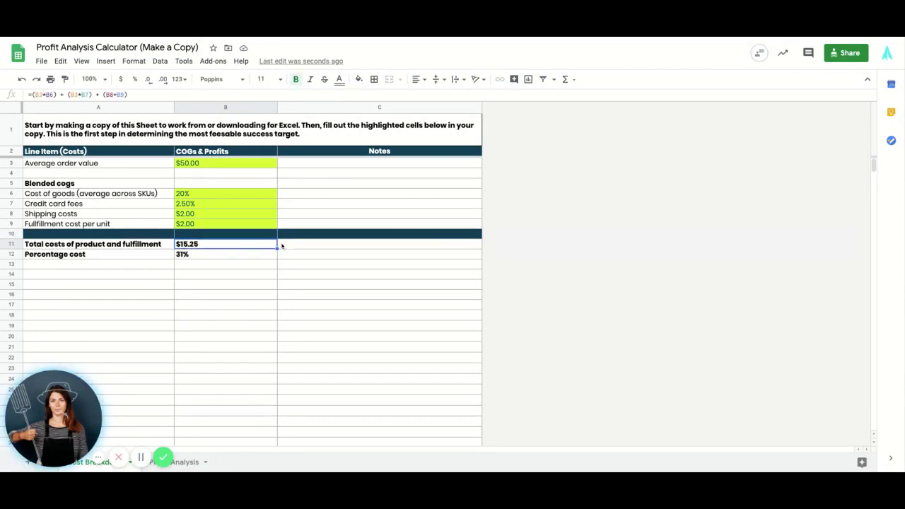
{"action": "left_click", "coordinate": [200, 260]}
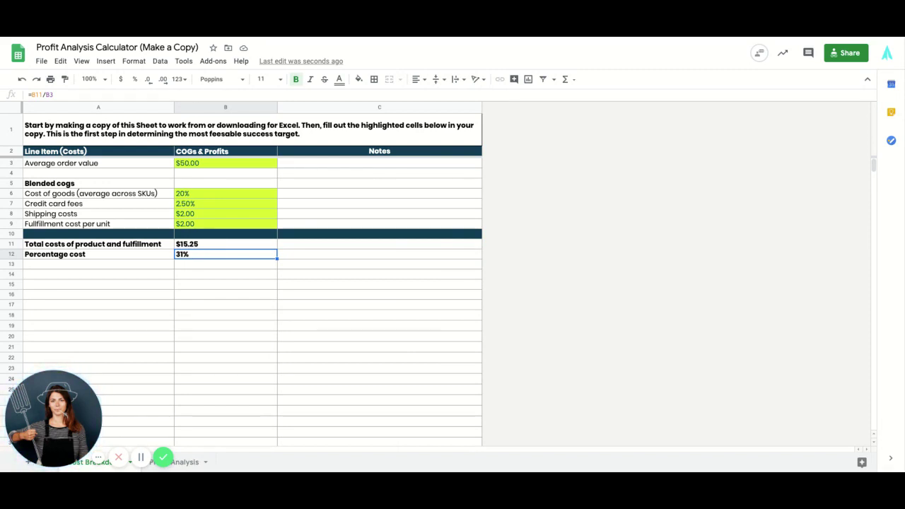
{"action": "left_click", "coordinate": [189, 194]}
{"action": "key", "text": "shift+Down"}
{"action": "key", "text": "shift+Down"}
{"action": "key", "text": "shift+Down"}
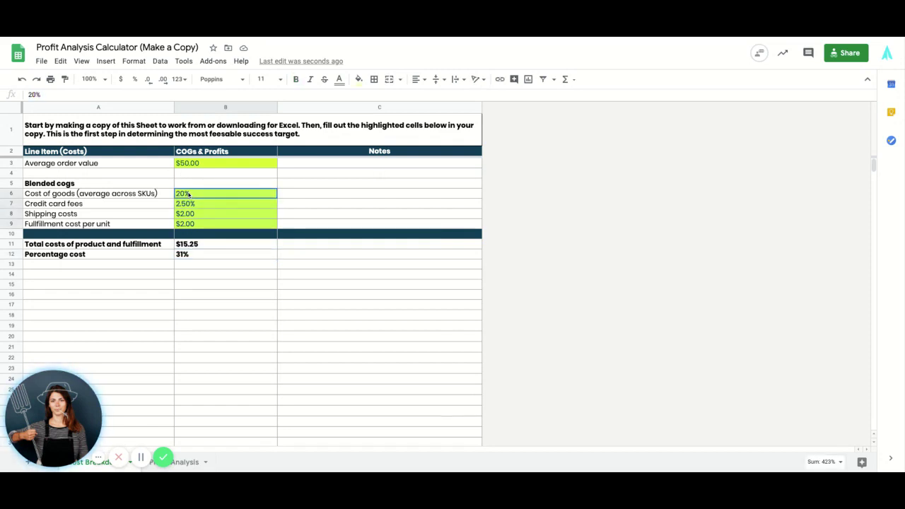
{"action": "left_click", "coordinate": [269, 192]}
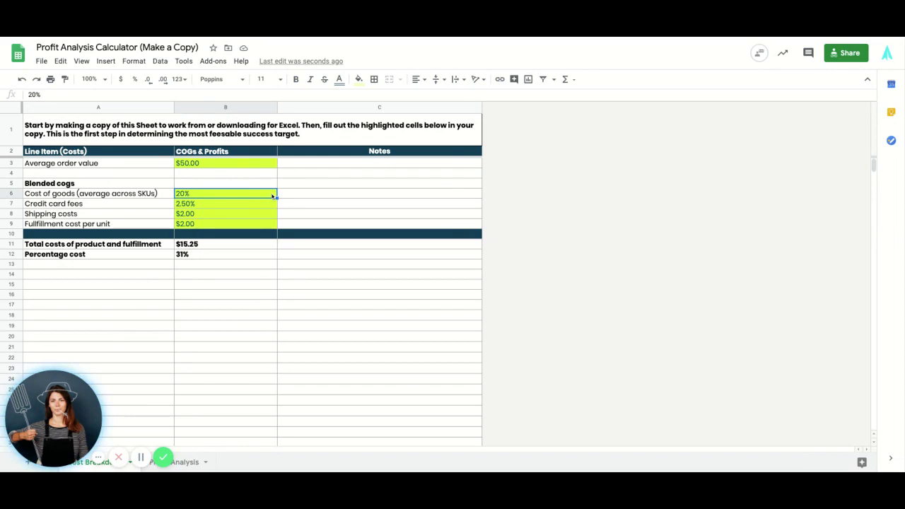
{"action": "left_click", "coordinate": [179, 258]}
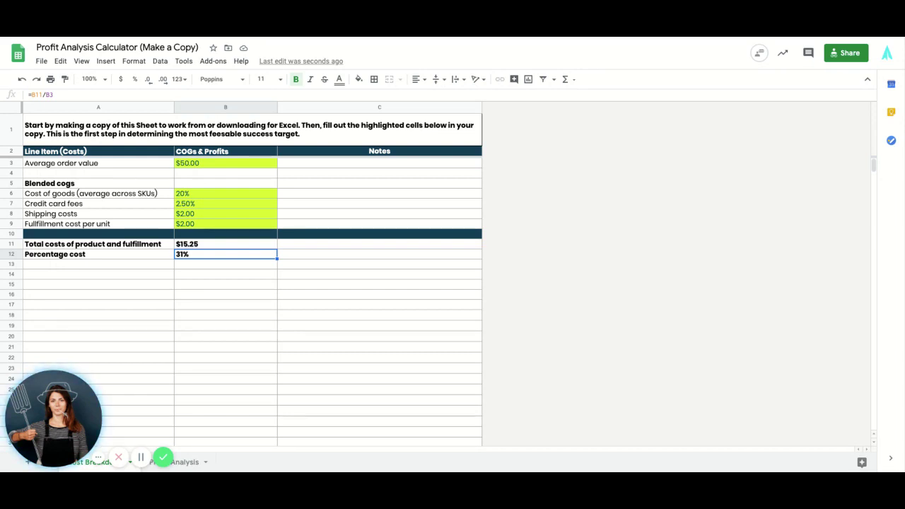
{"action": "left_click", "coordinate": [190, 465]}
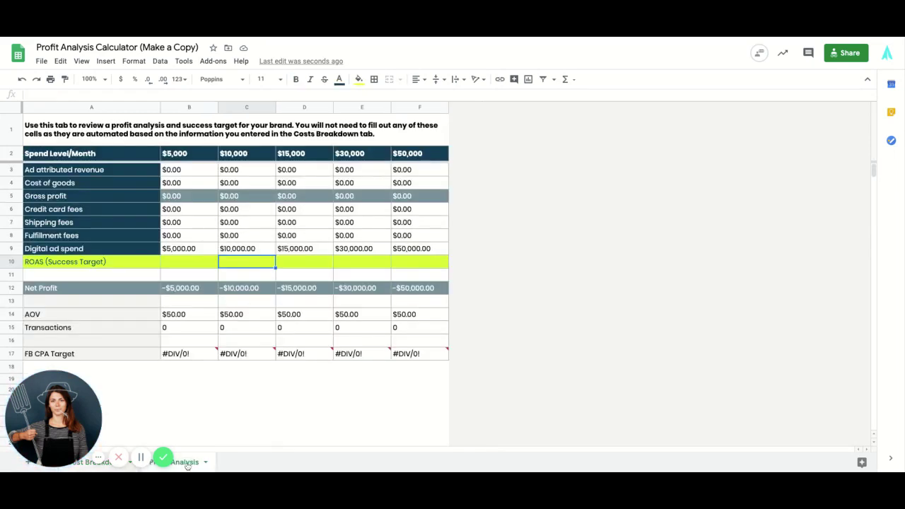
{"action": "left_click", "coordinate": [206, 160]}
{"action": "left_click", "coordinate": [242, 158]}
{"action": "left_click", "coordinate": [301, 159]}
{"action": "left_click", "coordinate": [347, 158]}
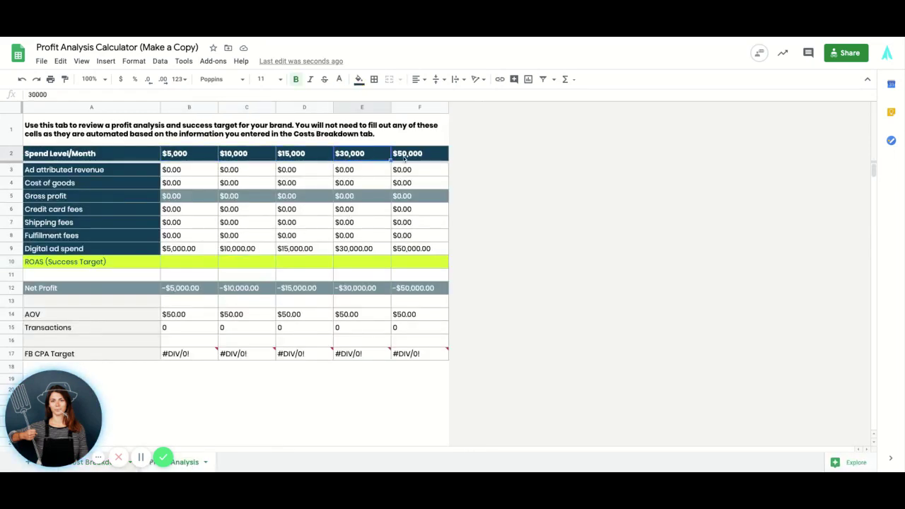
{"action": "left_click", "coordinate": [406, 160]}
{"action": "left_click", "coordinate": [181, 262]}
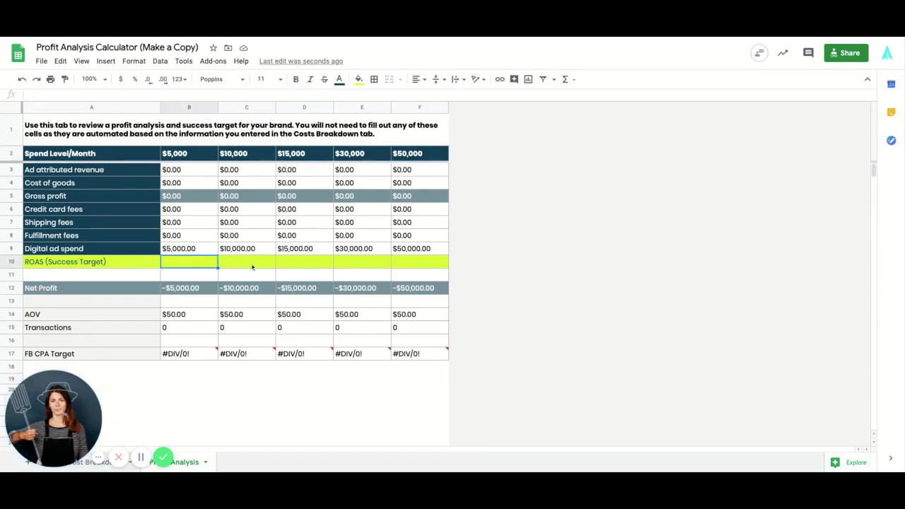
{"action": "left_click", "coordinate": [251, 264]}
{"action": "left_click", "coordinate": [304, 265]}
{"action": "left_click", "coordinate": [355, 265]}
{"action": "left_click", "coordinate": [409, 264]}
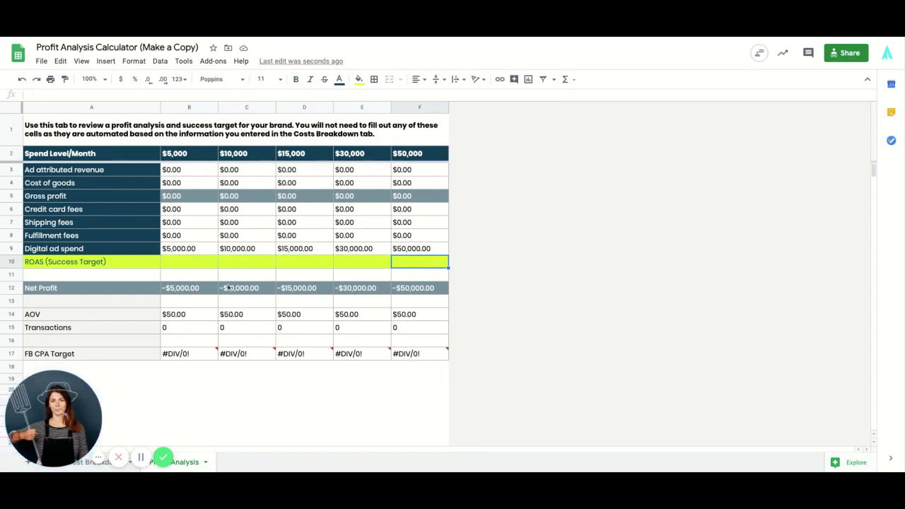
{"action": "left_click", "coordinate": [174, 294]}
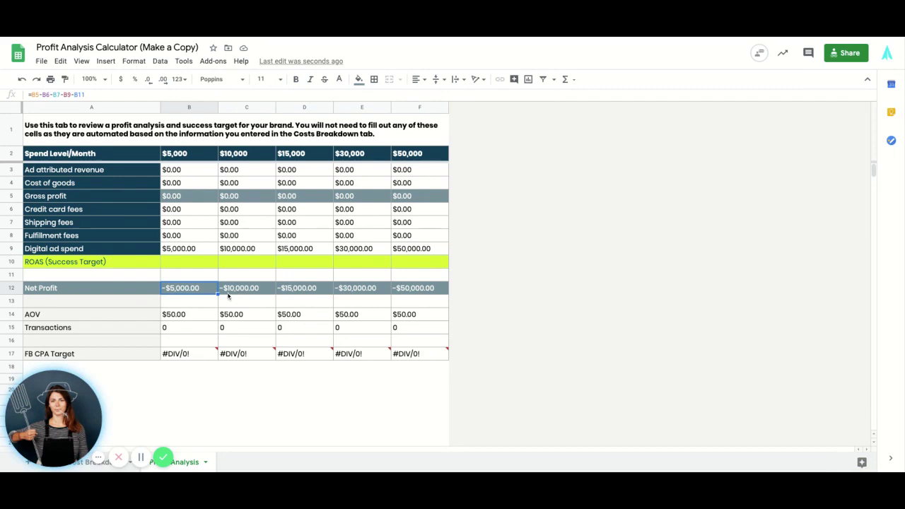
{"action": "left_click", "coordinate": [233, 296]}
{"action": "left_click", "coordinate": [322, 292]}
{"action": "left_click", "coordinate": [355, 291]}
{"action": "left_click", "coordinate": [414, 291]}
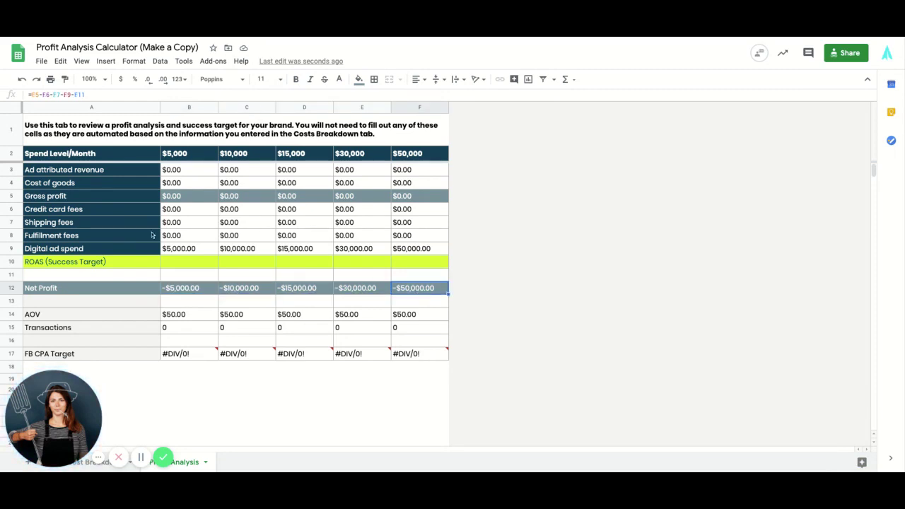
{"action": "left_click", "coordinate": [182, 264]}
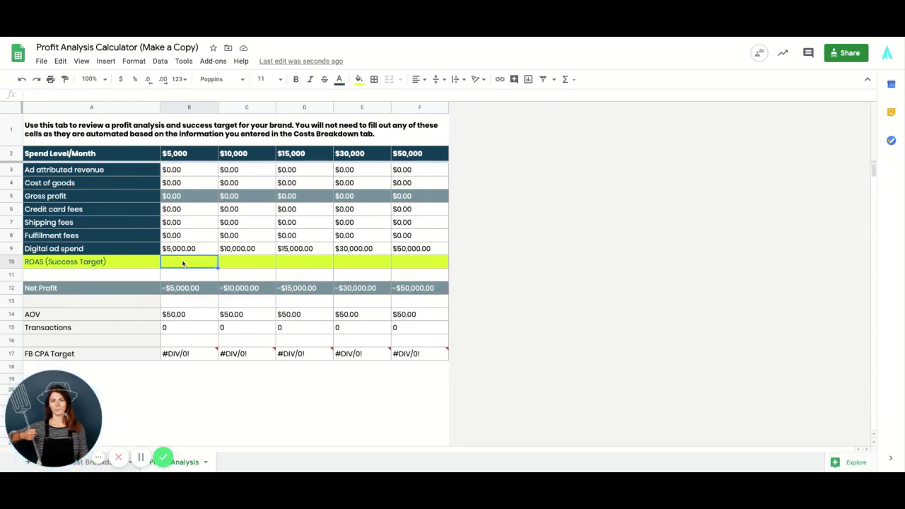
{"action": "left_click", "coordinate": [172, 170]}
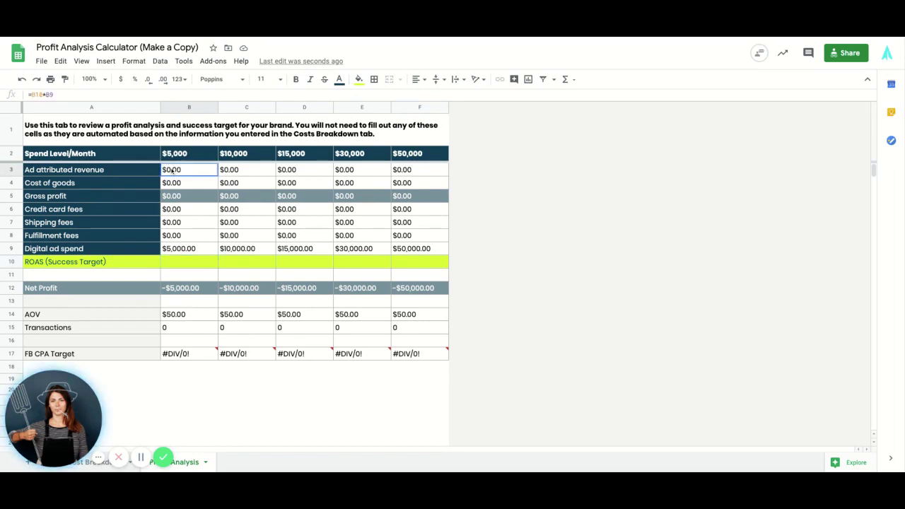
{"action": "key", "text": "shift+Down"}
{"action": "key", "text": "shift+Down"}
{"action": "key", "text": "shift+Down"}
{"action": "key", "text": "shift+Down"}
{"action": "key", "text": "shift+Down"}
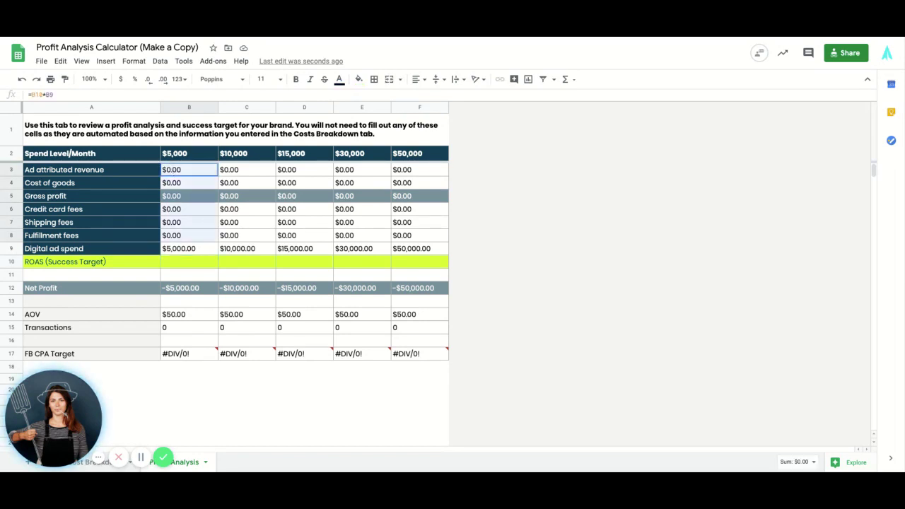
{"action": "left_click", "coordinate": [179, 250]}
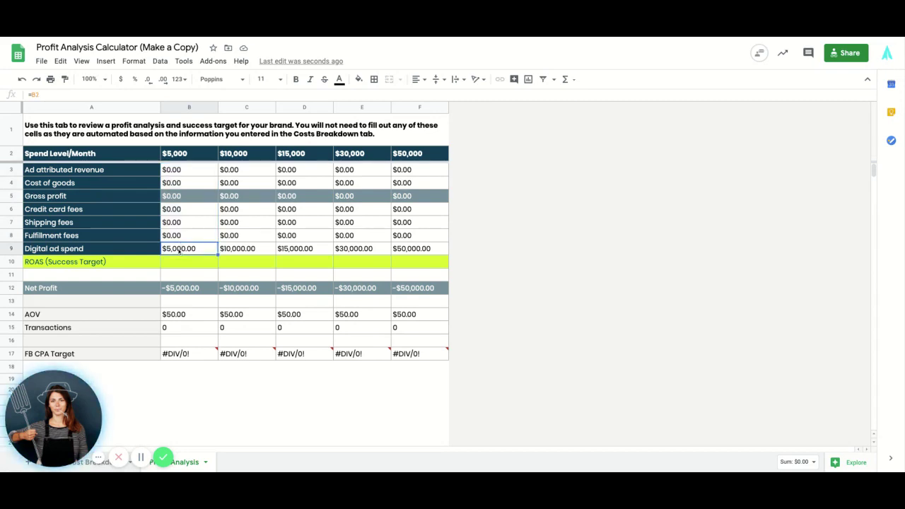
{"action": "left_click", "coordinate": [176, 264]}
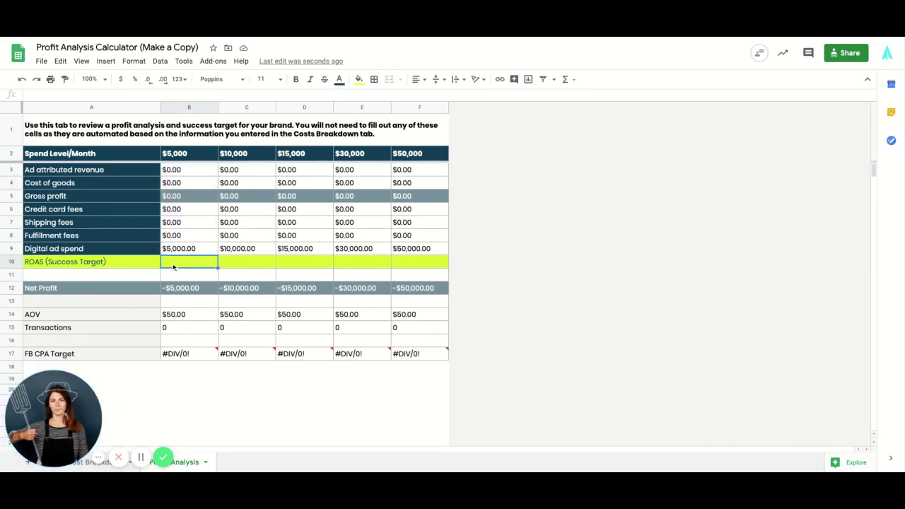
{"action": "left_click", "coordinate": [177, 253]}
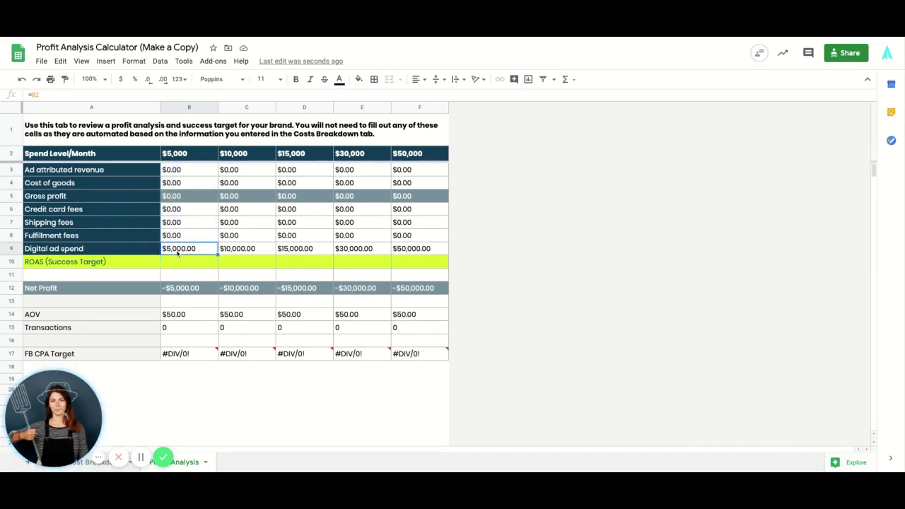
{"action": "left_click", "coordinate": [191, 289]}
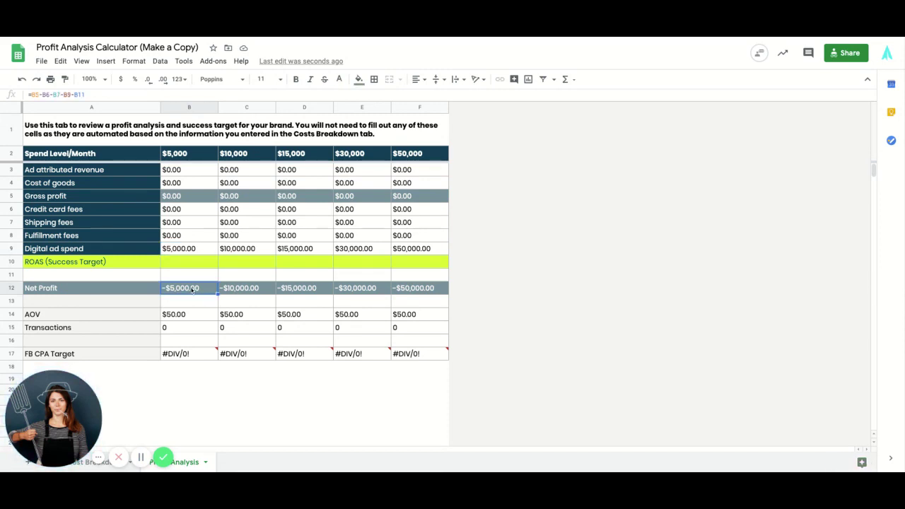
{"action": "left_click", "coordinate": [188, 266]}
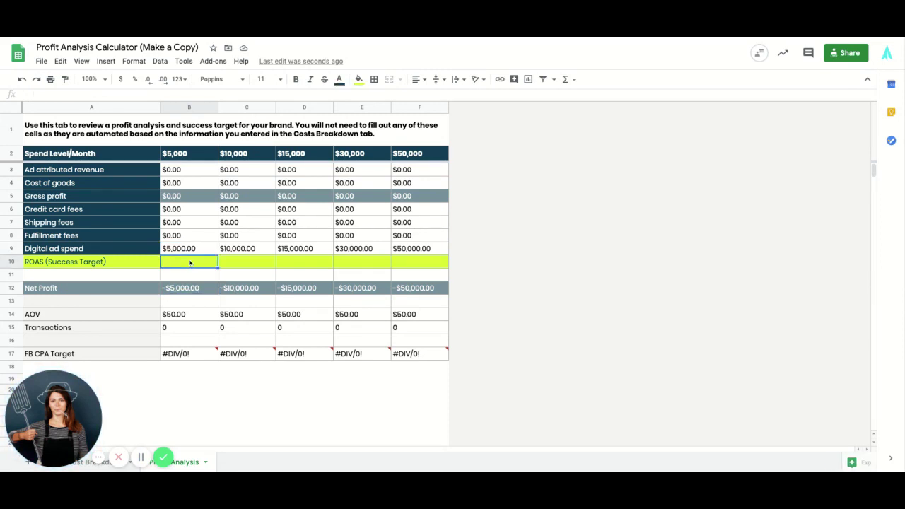
Enter a ROAS target of 2 in B10 for $5,000 spend and check the Net Profit formula.
{"action": "left_click", "coordinate": [239, 260]}
{"action": "left_click", "coordinate": [295, 261]}
{"action": "left_click", "coordinate": [188, 262]}
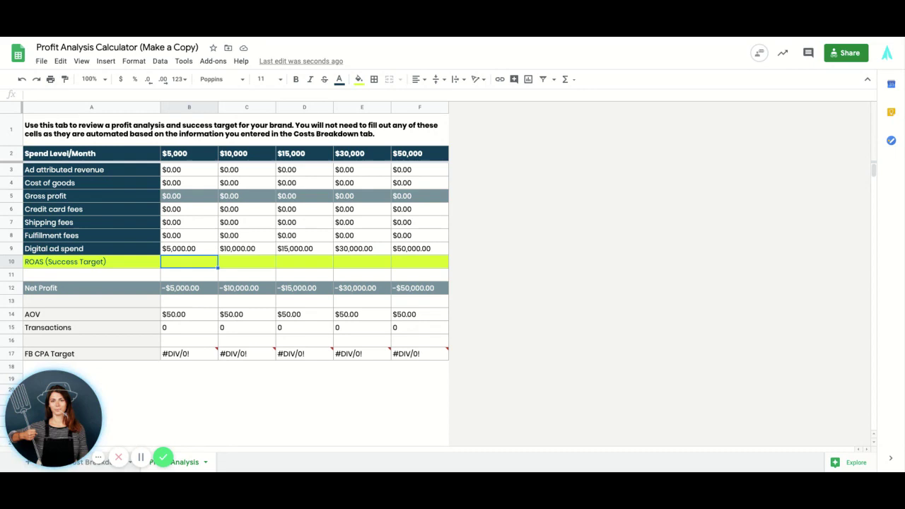
{"action": "type", "text": "2"}
{"action": "key", "text": "Return"}
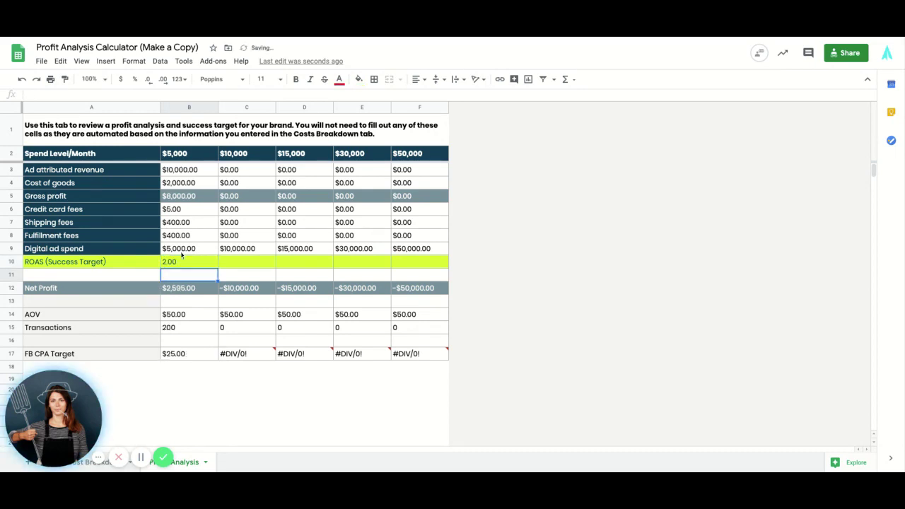
{"action": "left_click", "coordinate": [184, 263]}
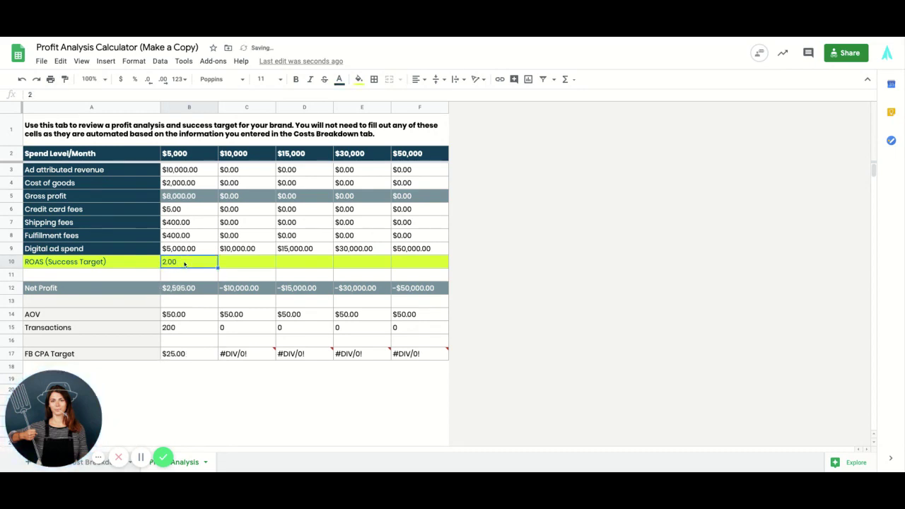
{"action": "left_click", "coordinate": [181, 289]}
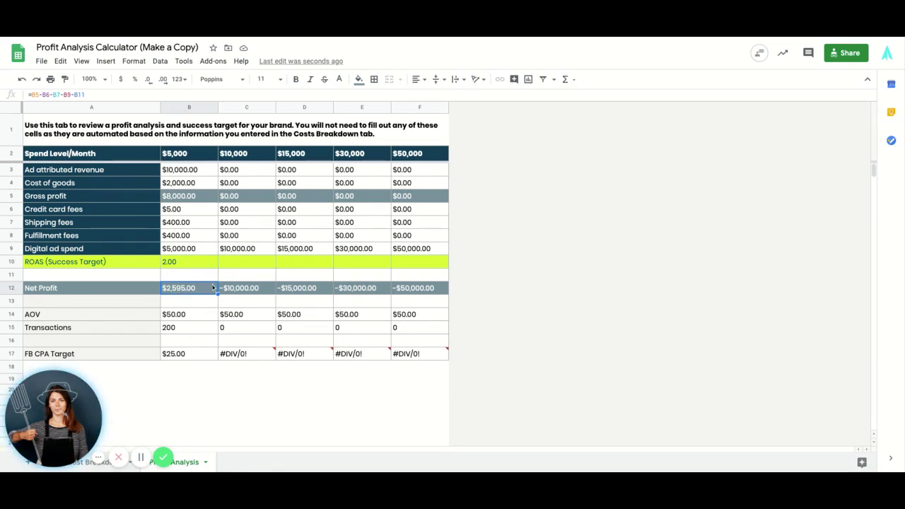
{"action": "left_click", "coordinate": [179, 263]}
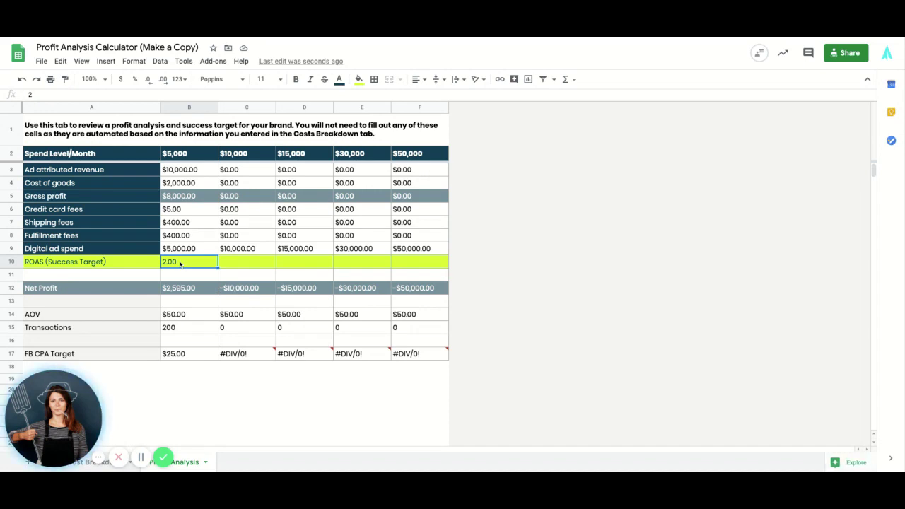
Try ROAS targets of 1.3 and then 1.32 for the $5,000 column.
{"action": "type", "text": "1.3"}
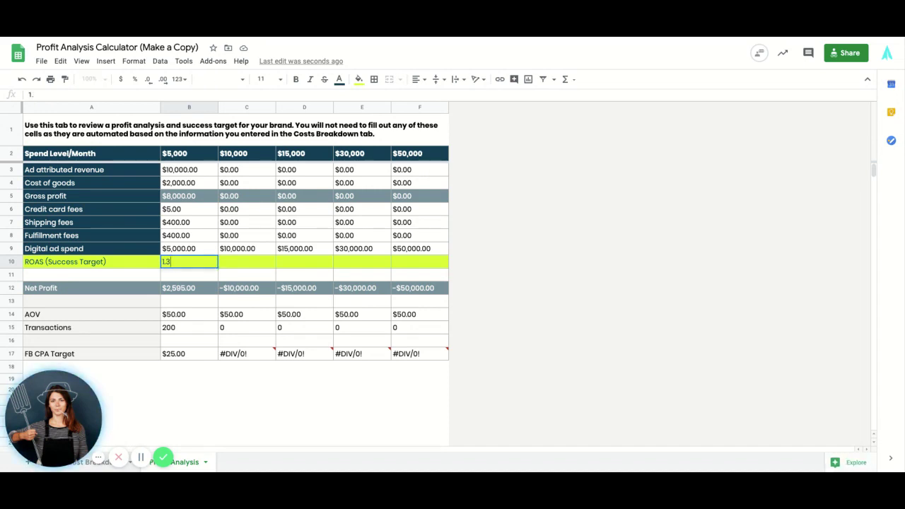
{"action": "key", "text": "Return"}
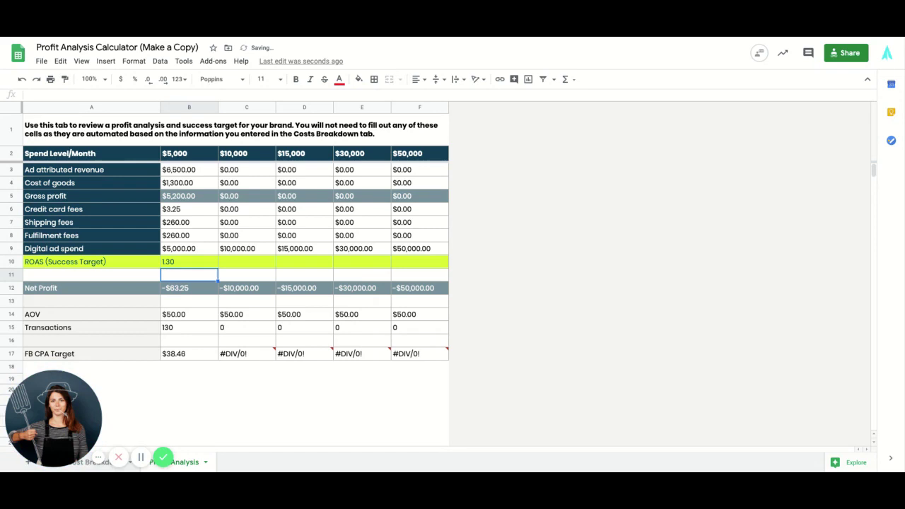
{"action": "left_click", "coordinate": [189, 262]}
{"action": "type", "text": "1.2"}
{"action": "key", "text": "BackSpace"}
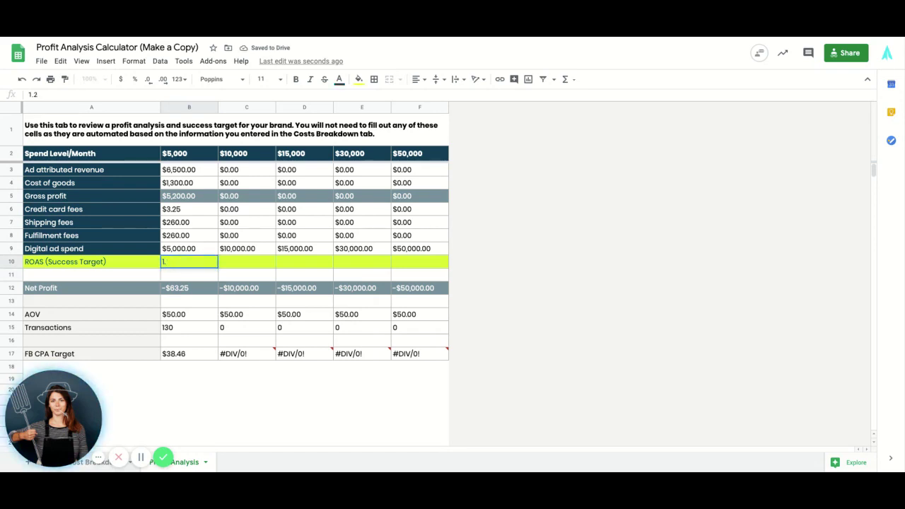
{"action": "type", "text": "32"}
{"action": "key", "text": "Return"}
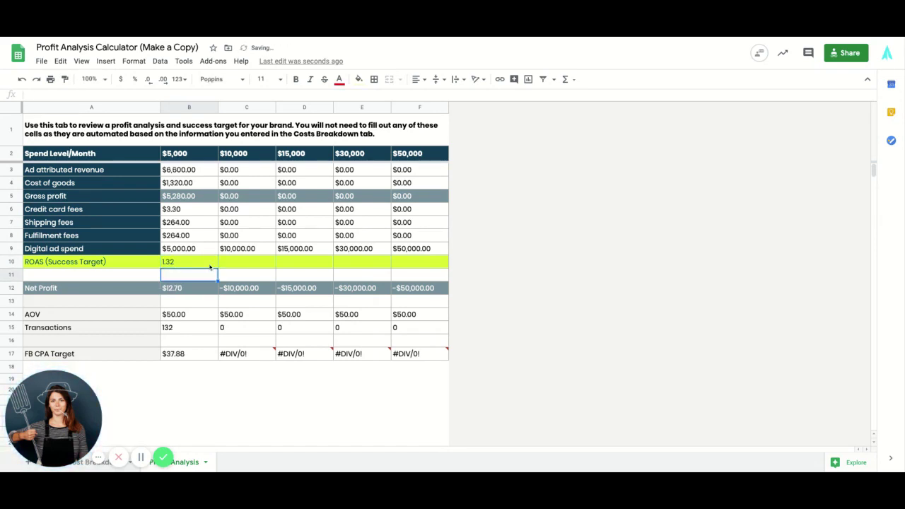
Restore the $5,000 column's ROAS target to 2.
{"action": "left_click", "coordinate": [187, 263]}
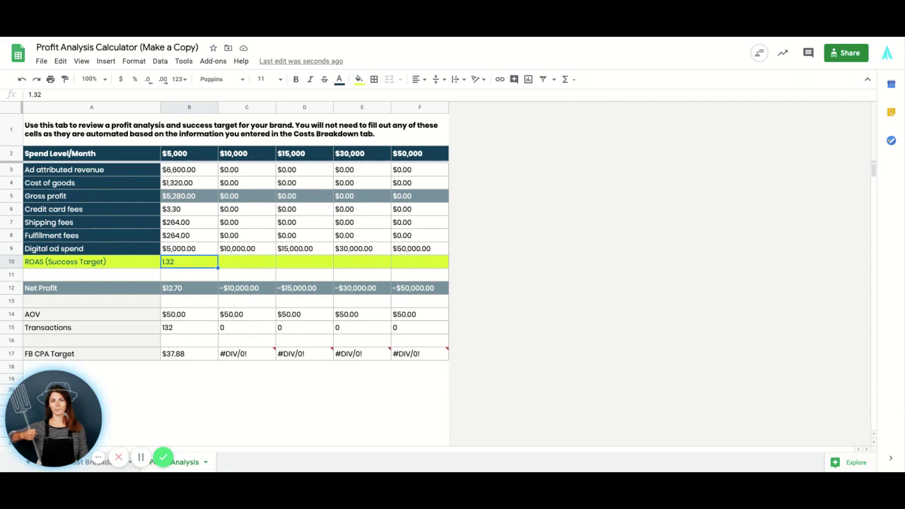
{"action": "type", "text": "2."}
{"action": "key", "text": "Return"}
{"action": "left_click", "coordinate": [180, 283]}
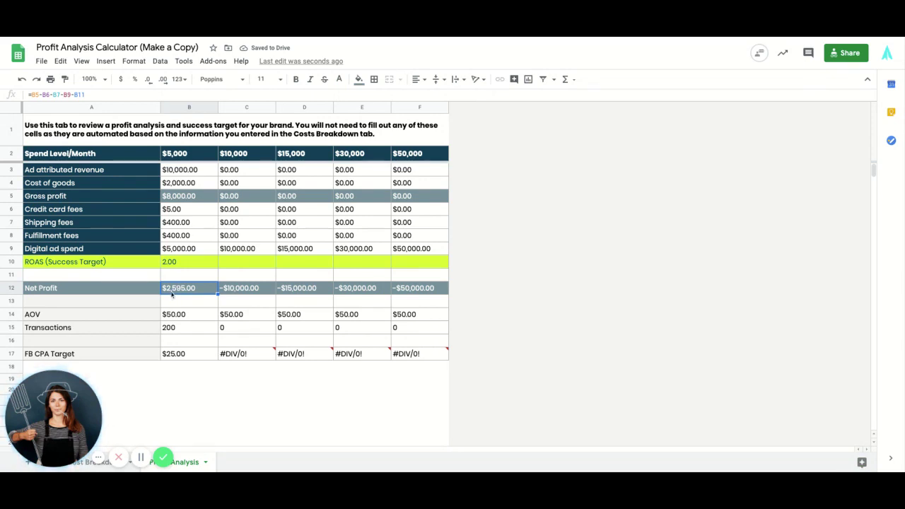
{"action": "left_click", "coordinate": [183, 353]}
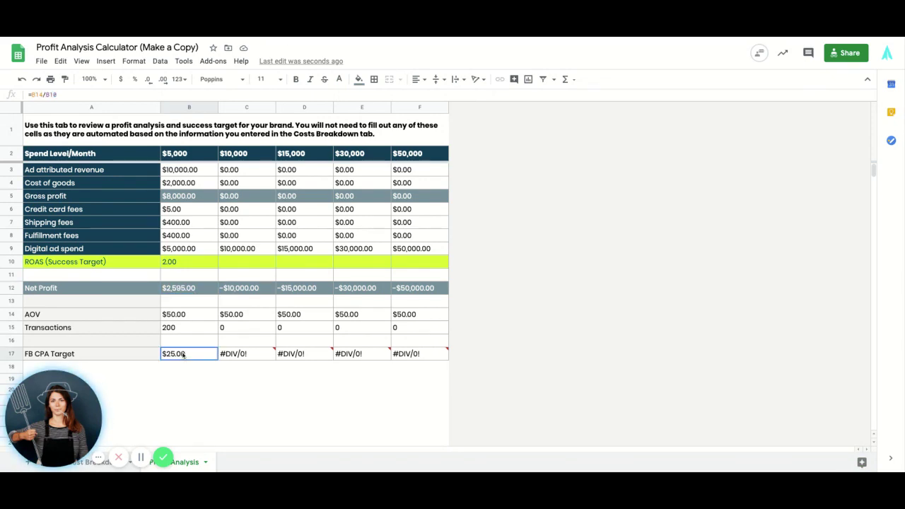
{"action": "left_click", "coordinate": [178, 331]}
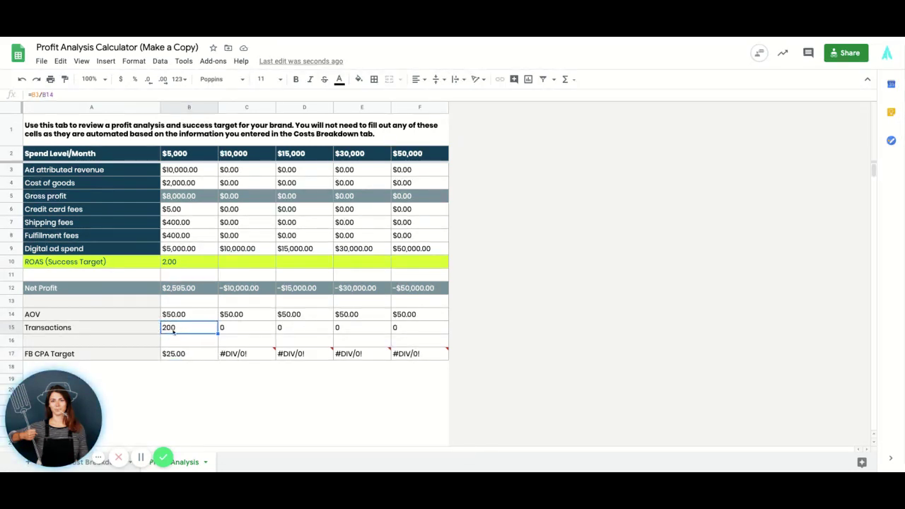
{"action": "left_click", "coordinate": [173, 154]}
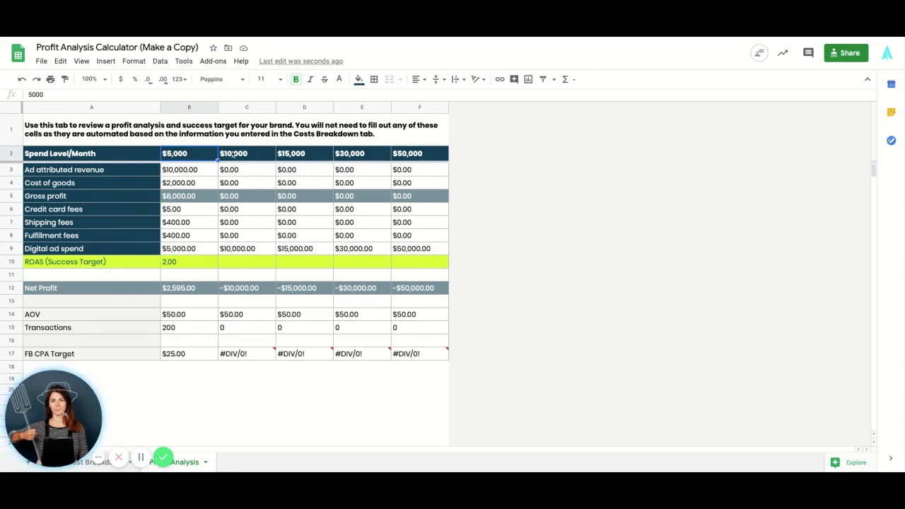
Change the first spend level in B2 from $5,000 to 2,000.
{"action": "left_click", "coordinate": [233, 153]}
{"action": "left_click", "coordinate": [186, 154]}
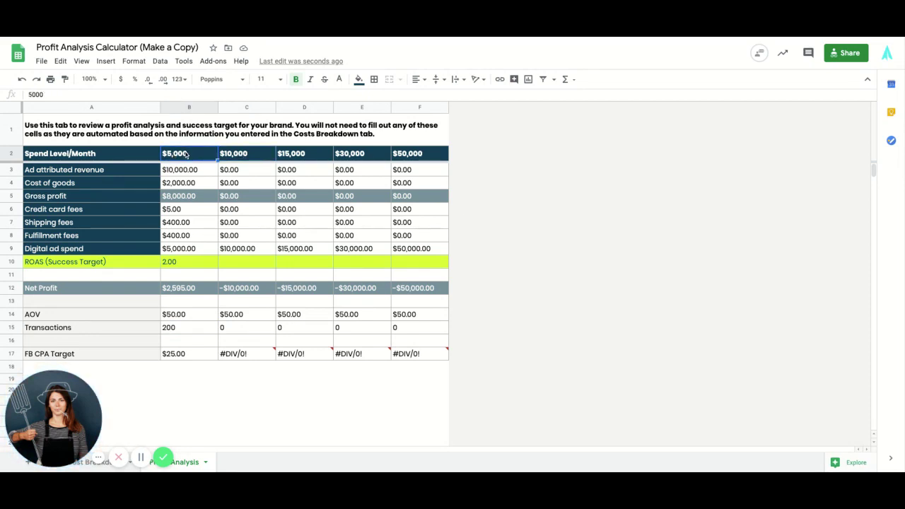
{"action": "type", "text": "2,00"}
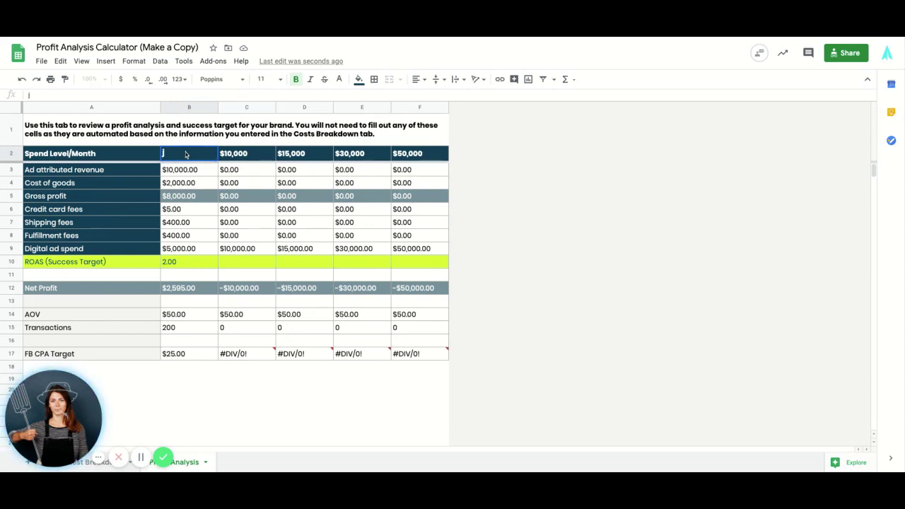
{"action": "type", "text": "000"}
{"action": "key", "text": "Return"}
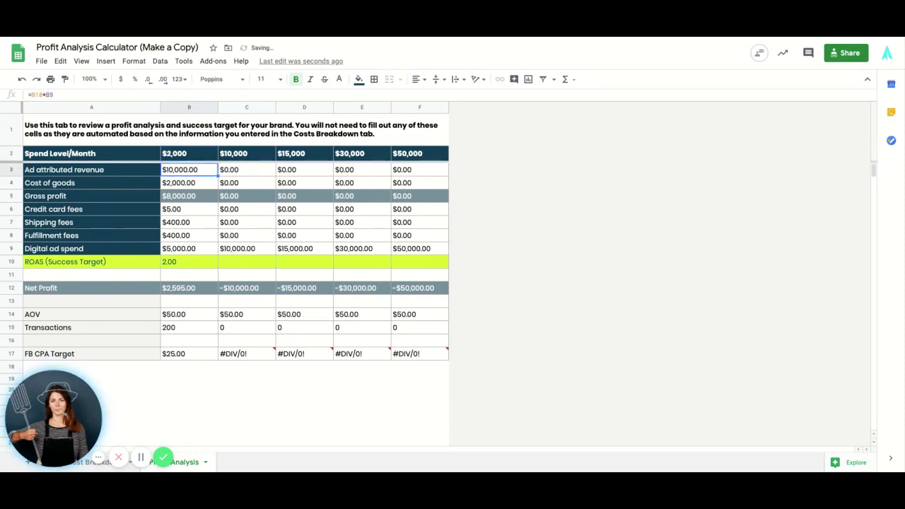
Review the $2,000 column's ROAS, Net Profit and Transactions formulas and the other spend levels.
{"action": "left_click", "coordinate": [190, 263]}
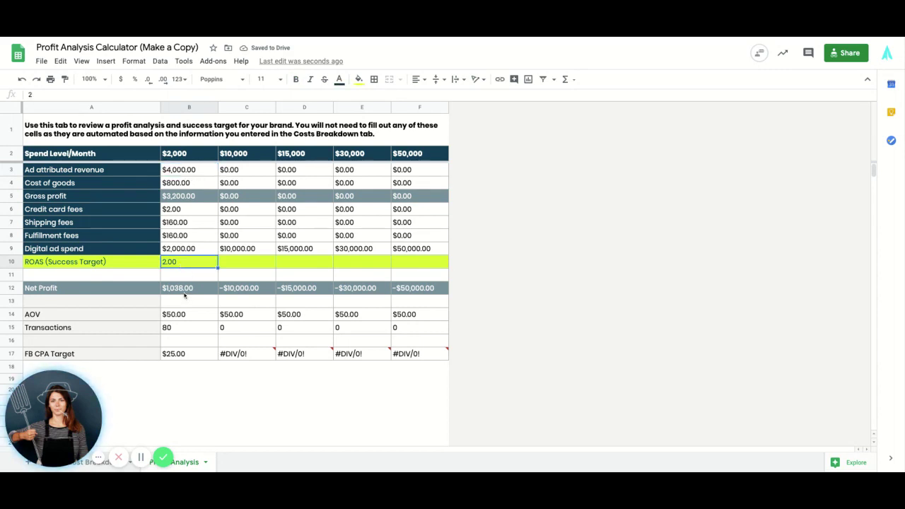
{"action": "left_click", "coordinate": [181, 292]}
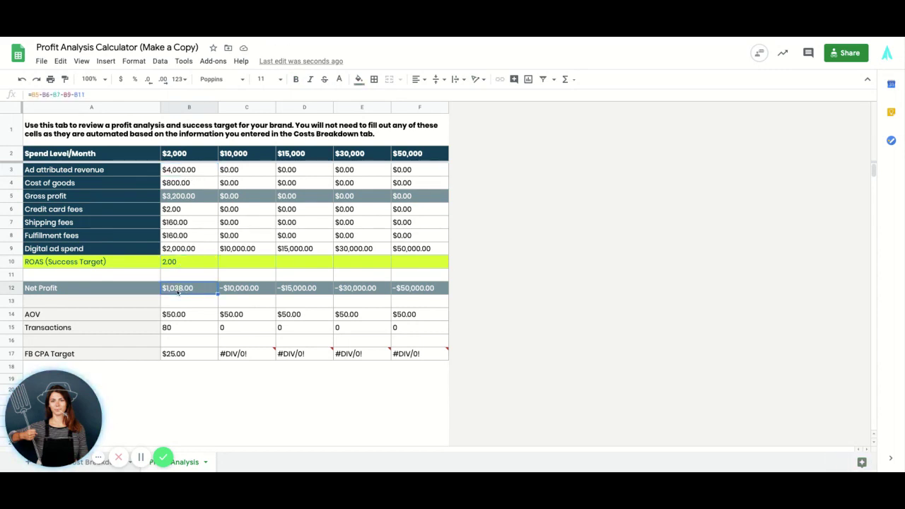
{"action": "left_click", "coordinate": [176, 330]}
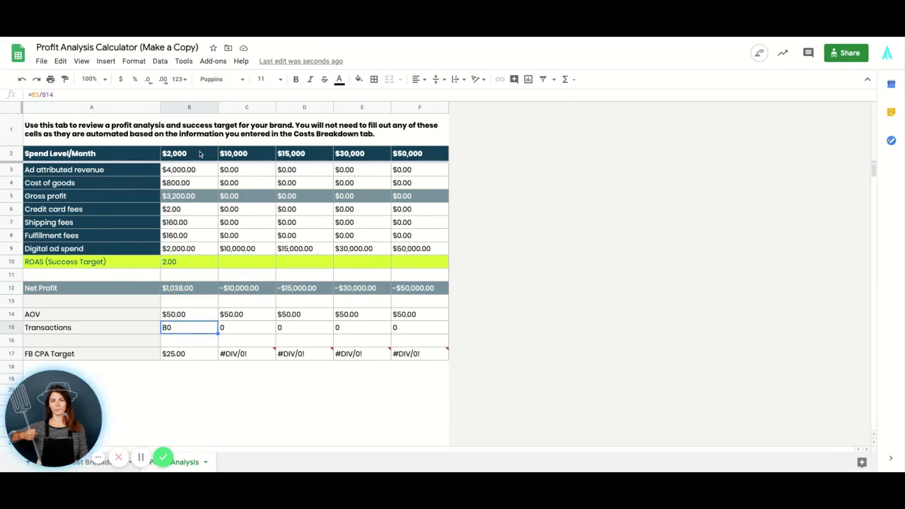
{"action": "left_click", "coordinate": [227, 155]}
{"action": "left_click", "coordinate": [311, 156]}
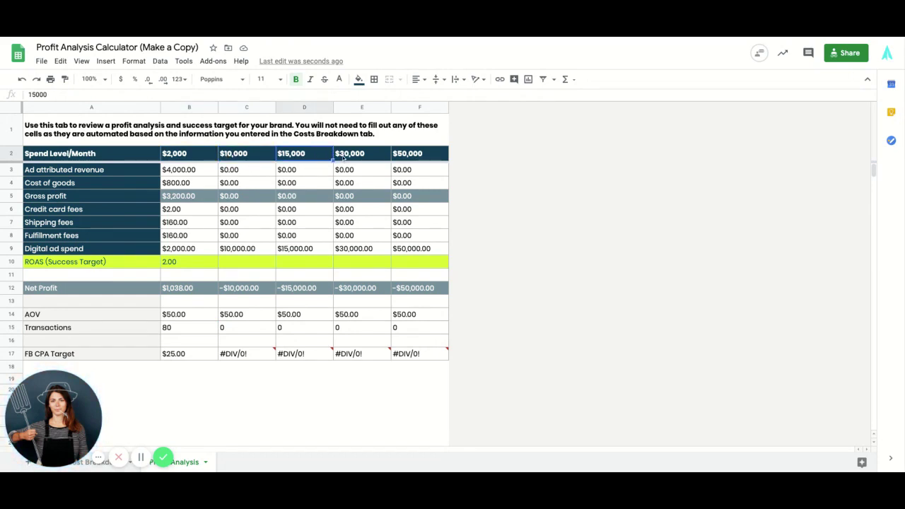
{"action": "left_click", "coordinate": [344, 158]}
{"action": "left_click", "coordinate": [429, 160]}
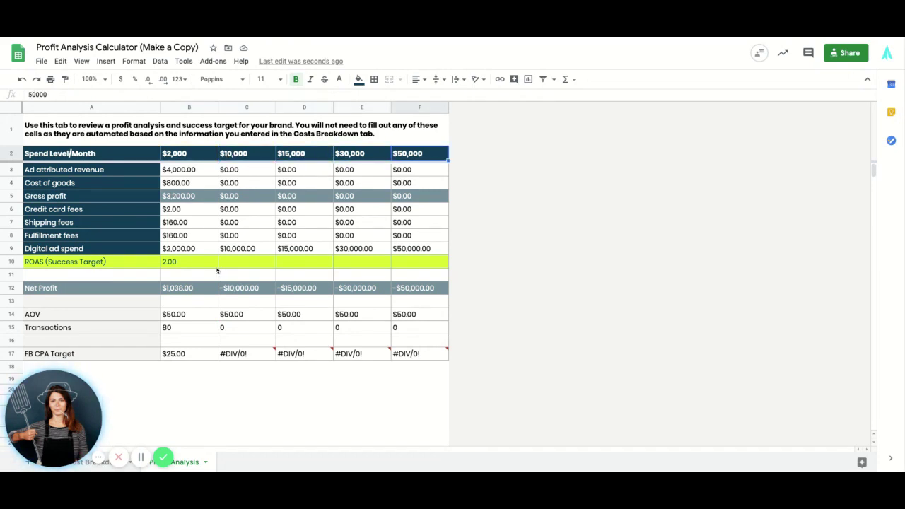
{"action": "left_click", "coordinate": [244, 265]}
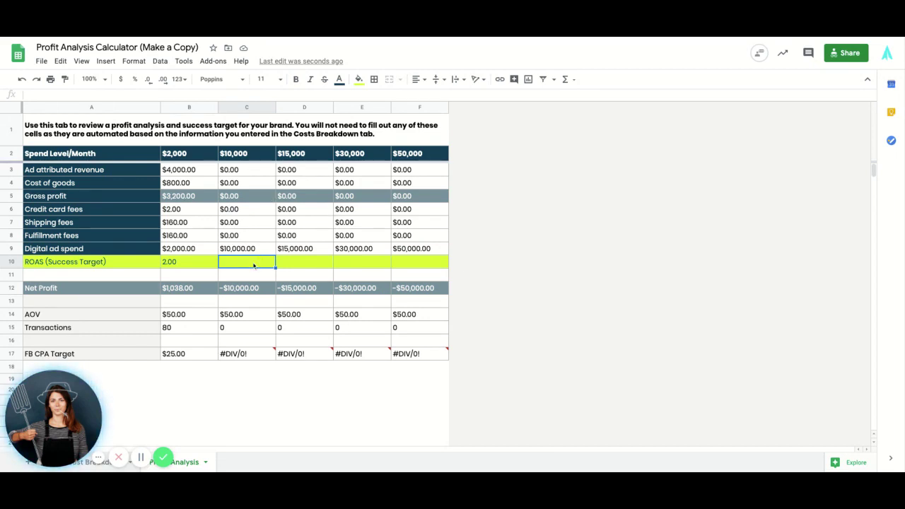
Enter ROAS targets 1.9, 1.8, 1.7 and 1.6 in C10 through F10.
{"action": "type", "text": "1.9"}
{"action": "key", "text": "Return"}
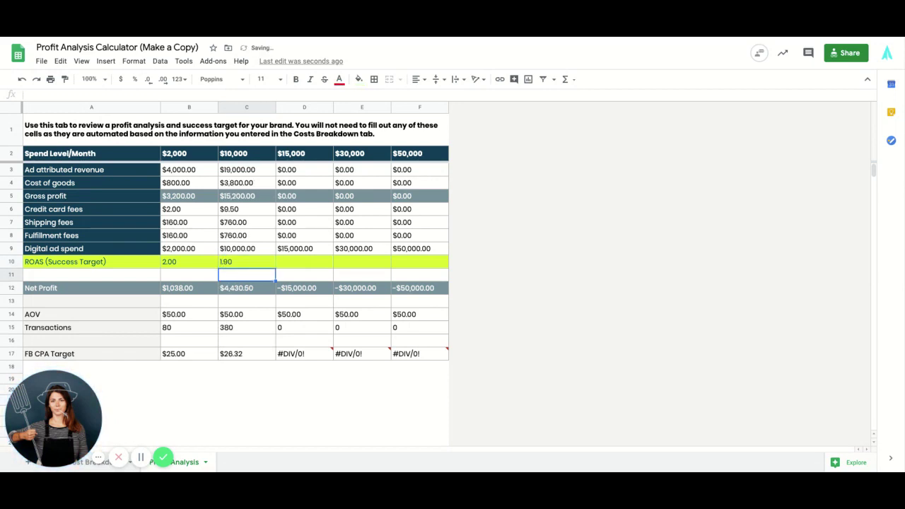
{"action": "left_click", "coordinate": [279, 261]}
{"action": "type", "text": "1.8"}
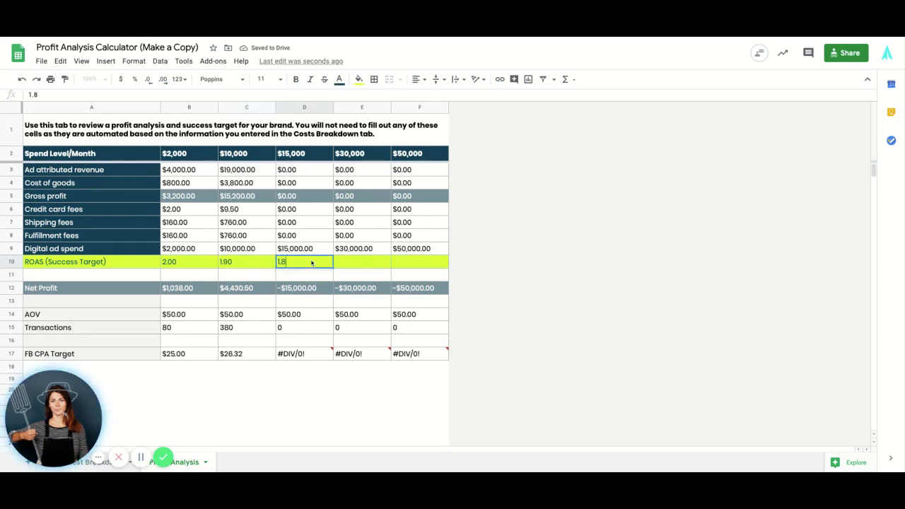
{"action": "key", "text": "Return"}
{"action": "left_click", "coordinate": [366, 261]}
{"action": "type", "text": "1.7"}
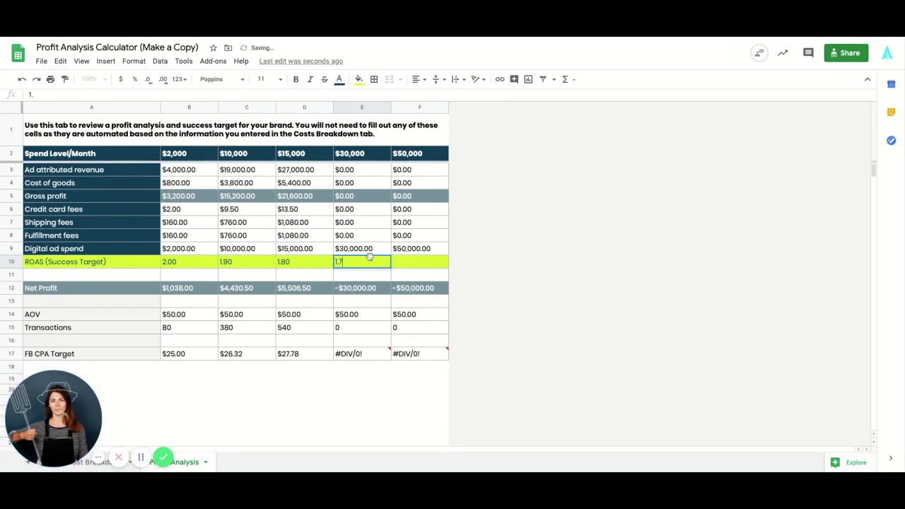
{"action": "key", "text": "Return"}
{"action": "left_click", "coordinate": [409, 260]}
{"action": "type", "text": "1."}
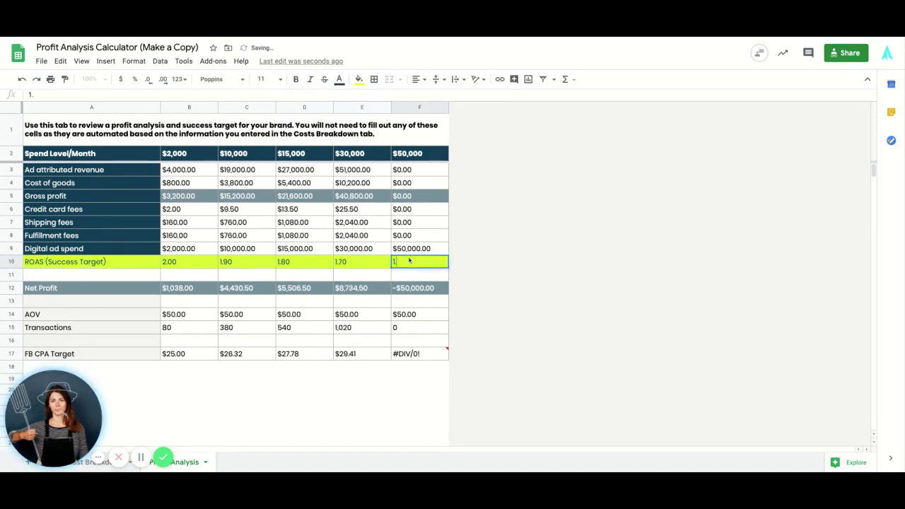
{"action": "type", "text": "6"}
{"action": "key", "text": "Return"}
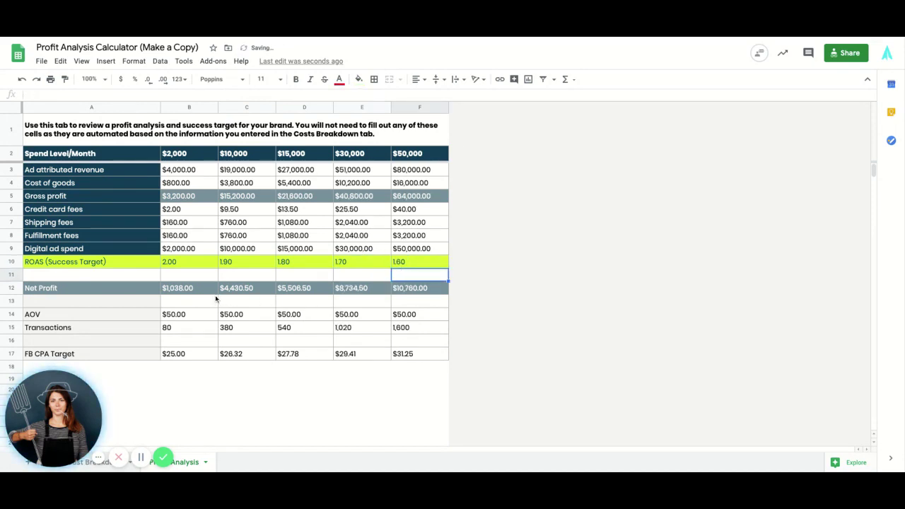
{"action": "left_click", "coordinate": [233, 154]}
{"action": "key", "text": "Right"}
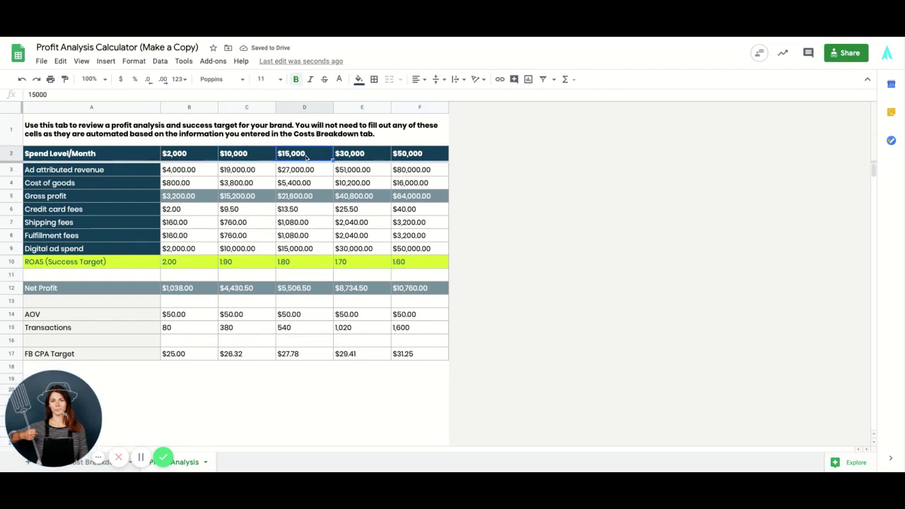
{"action": "left_click", "coordinate": [229, 291]}
{"action": "left_click", "coordinate": [237, 333]}
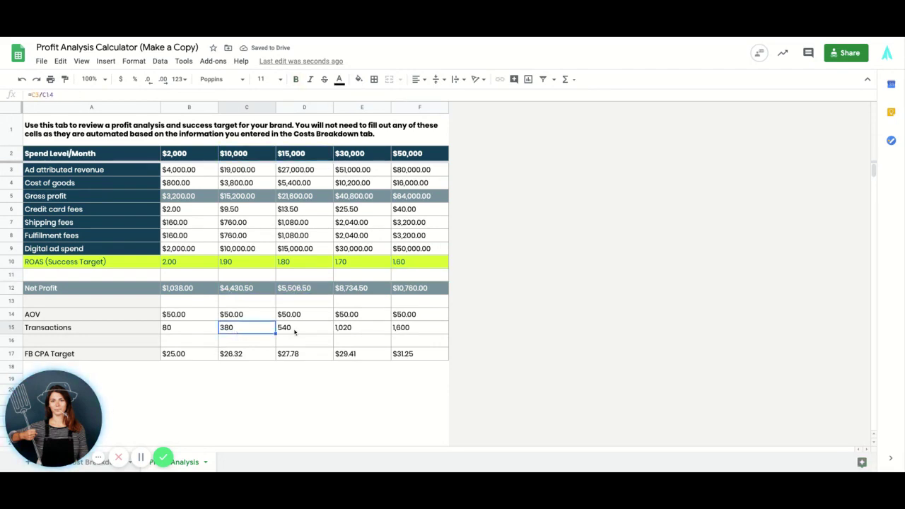
{"action": "left_click", "coordinate": [292, 333]}
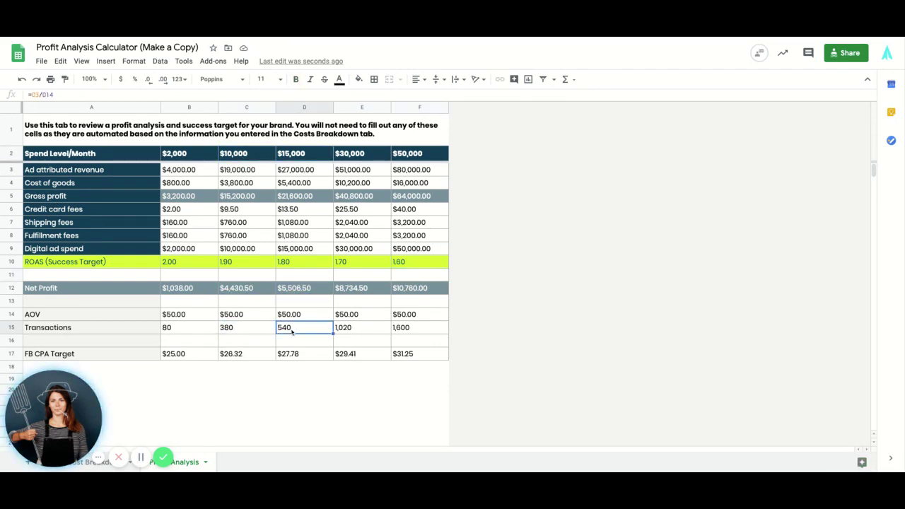
{"action": "left_click", "coordinate": [359, 332]}
{"action": "left_click", "coordinate": [401, 329]}
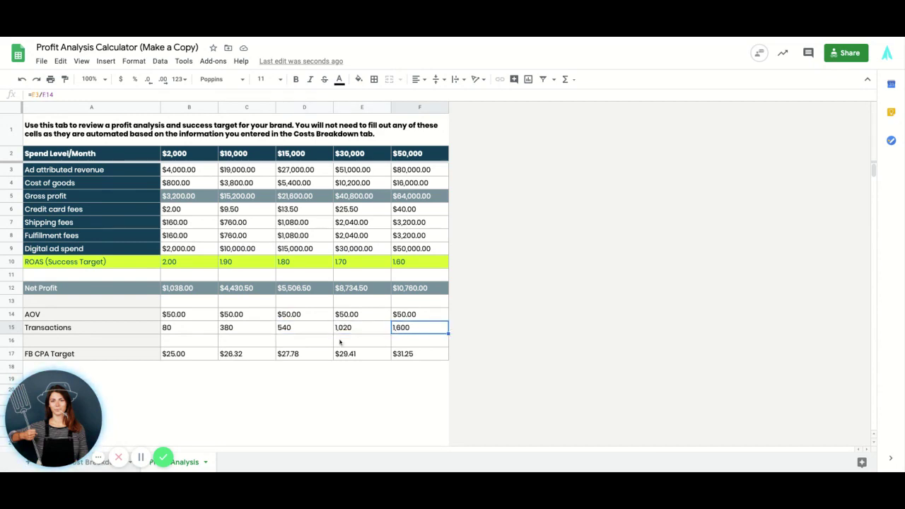
{"action": "left_click", "coordinate": [238, 354]}
{"action": "left_click", "coordinate": [293, 357]}
{"action": "left_click", "coordinate": [374, 357]}
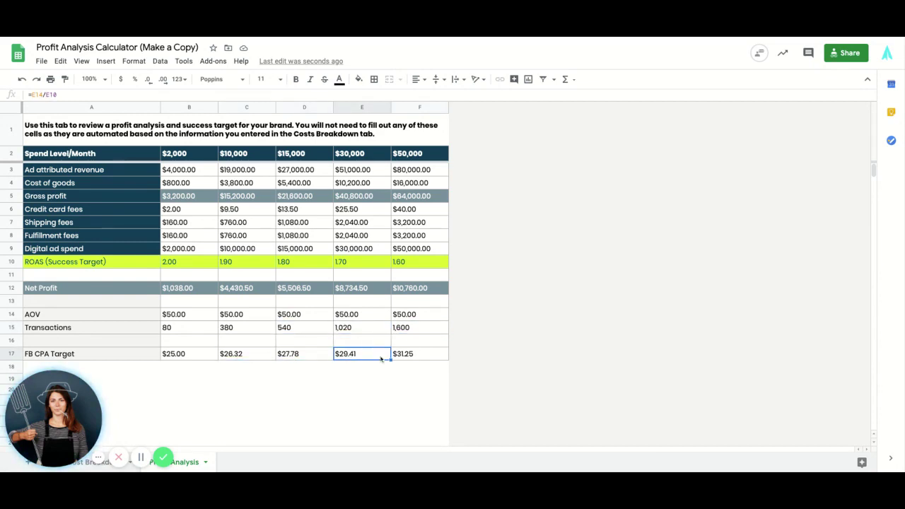
{"action": "left_click", "coordinate": [406, 356]}
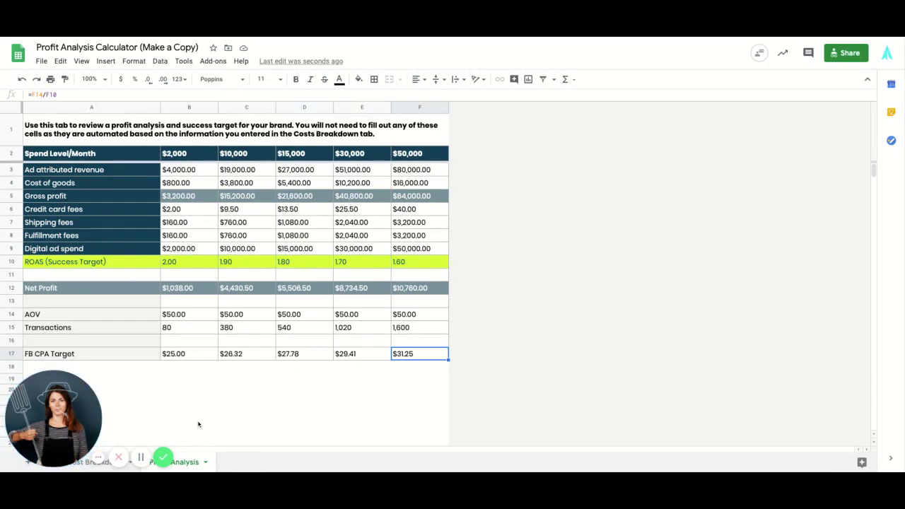